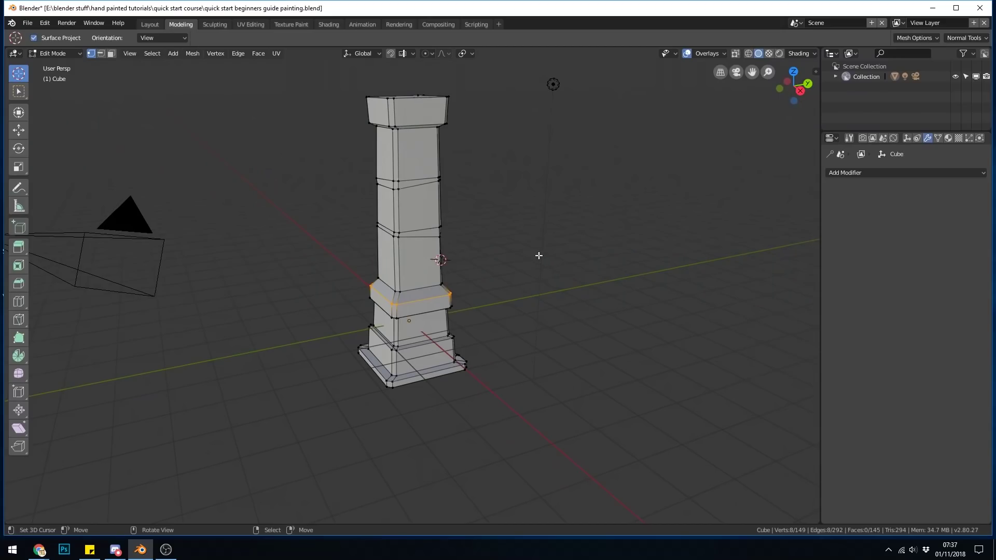
- Orbit around the pillar and keep it in Edit Mode
{"action": "mouse_move", "coordinate": [456, 204]}
{"action": "middle_mouse_down"}
{"action": "mouse_move", "coordinate": [442, 219]}
{"action": "mouse_move", "coordinate": [467, 202]}
{"action": "mouse_move", "coordinate": [453, 205]}
{"action": "mouse_move", "coordinate": [462, 211]}
{"action": "middle_mouse_up"}
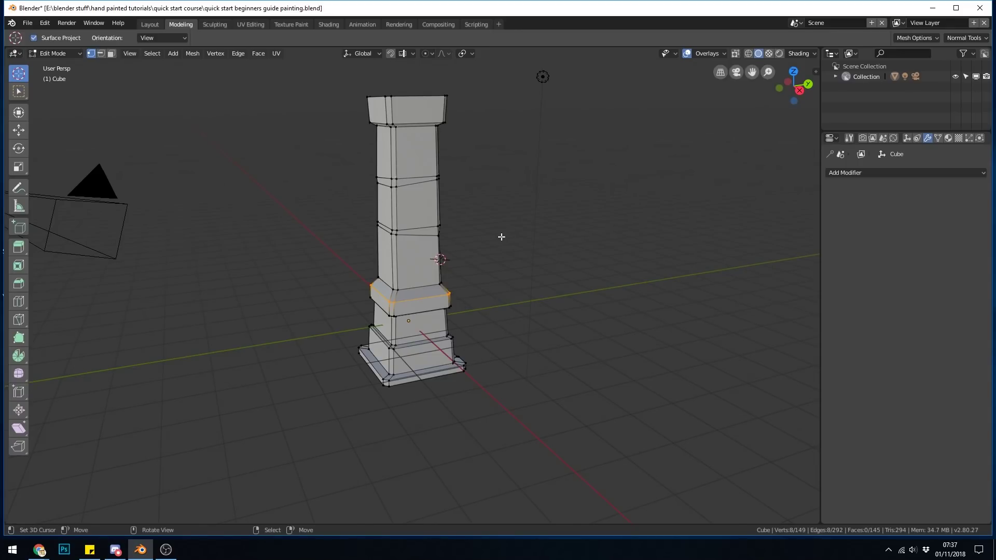
{"action": "middle_click_drag", "start_coordinate": [461, 222], "coordinate": [470, 225]}
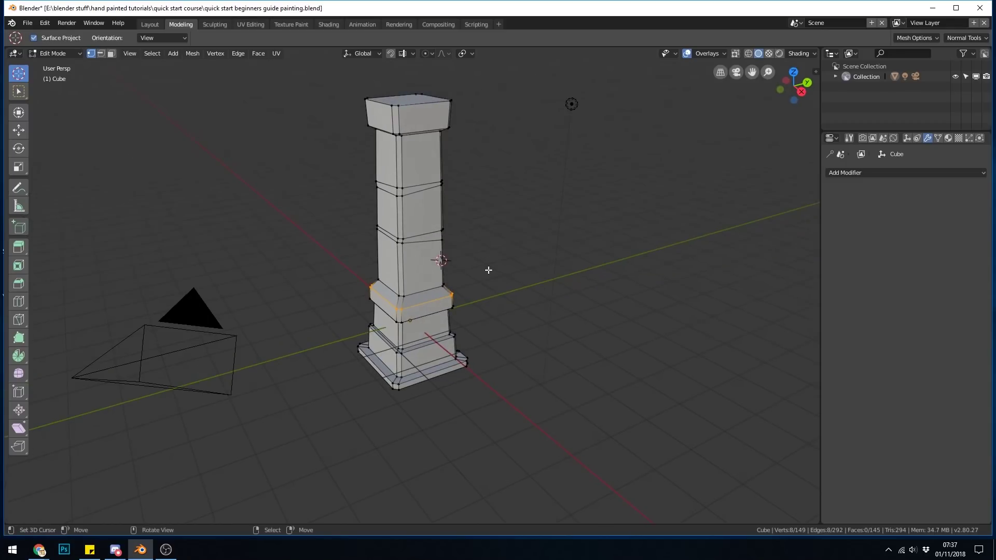
{"action": "left_click", "coordinate": [63, 53]}
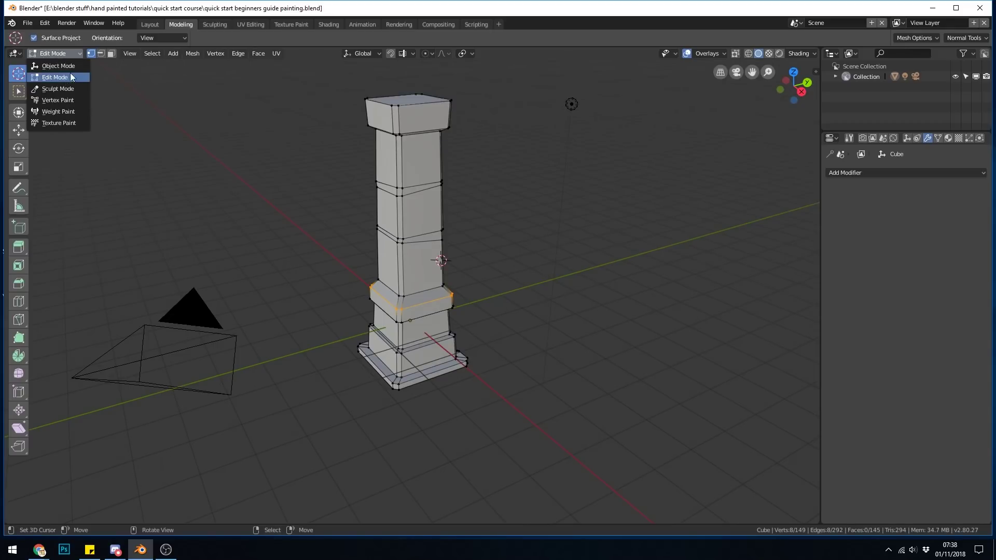
{"action": "left_click", "coordinate": [72, 77]}
- Select the whole mesh and Smart UV Project it with a 0.03 m island margin
{"action": "key", "text": "a"}
{"action": "key", "text": "a"}
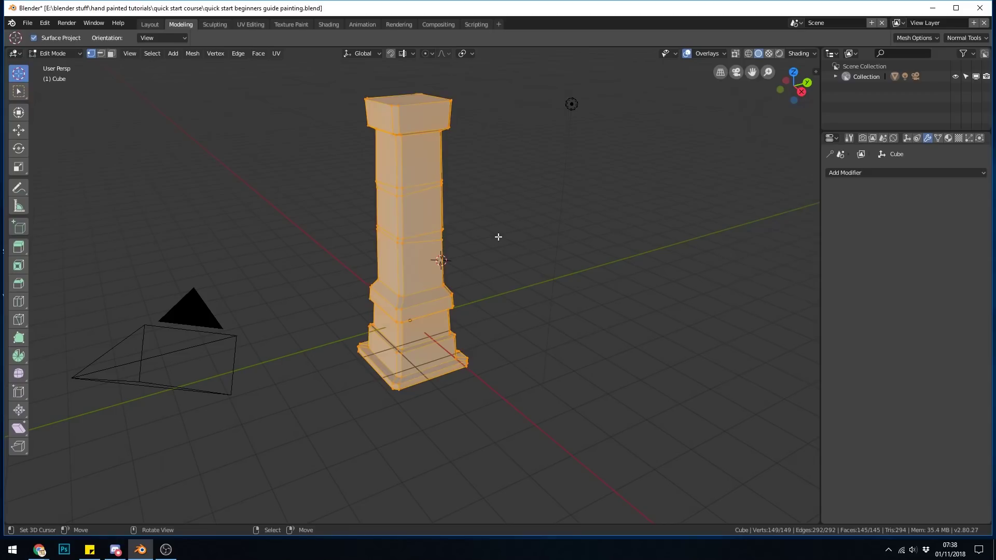
{"action": "key", "text": "u"}
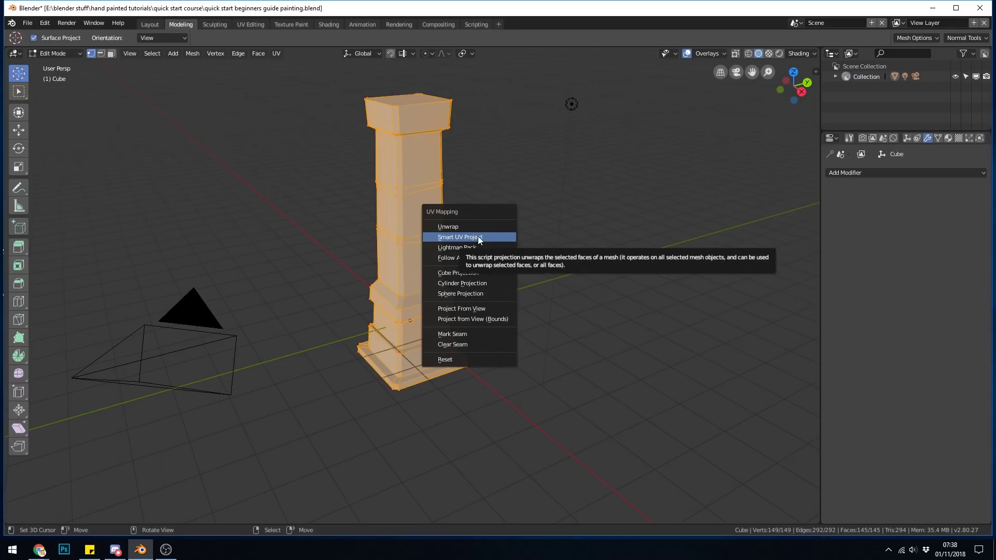
{"action": "left_click", "coordinate": [481, 237]}
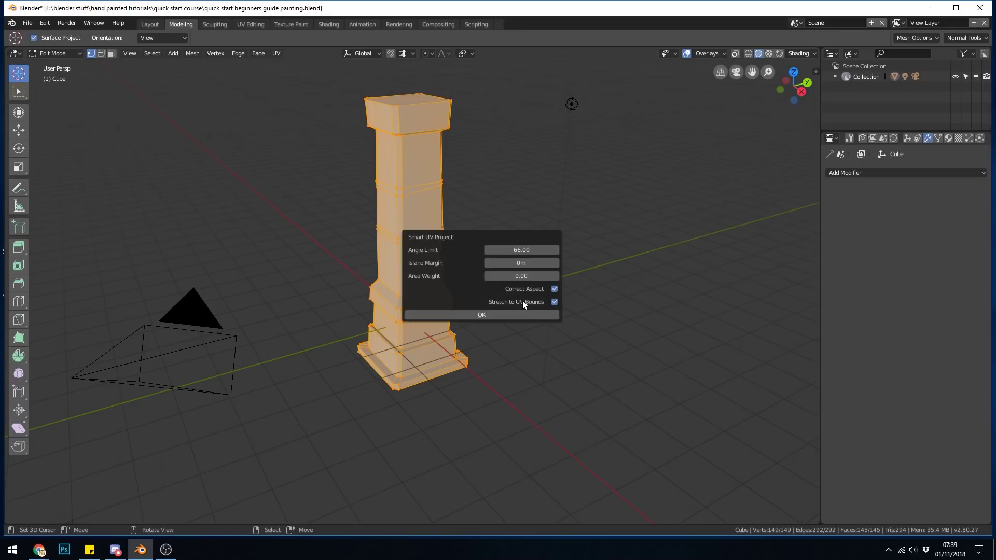
{"action": "left_click", "coordinate": [555, 263]}
{"action": "left_click", "coordinate": [555, 263]}
{"action": "left_click", "coordinate": [556, 263]}
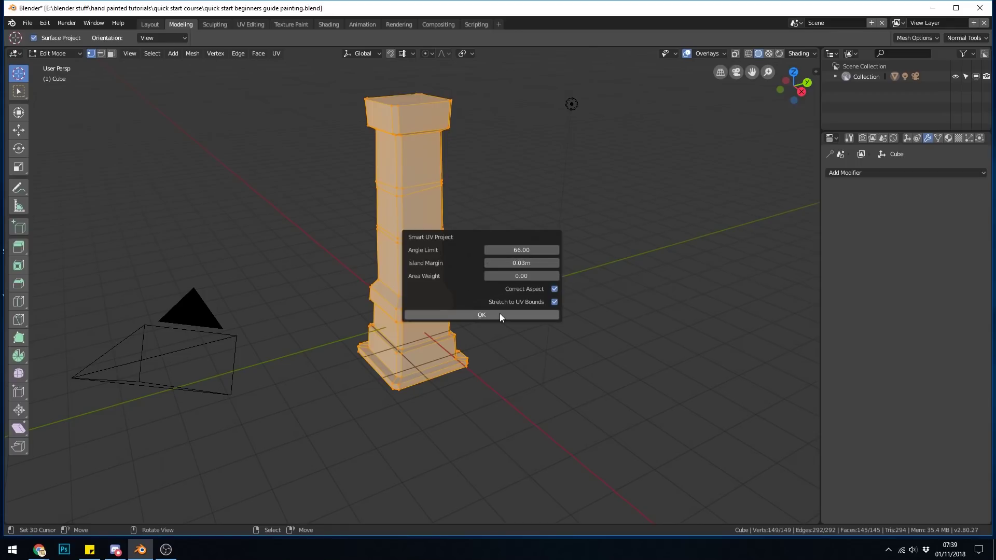
{"action": "left_click", "coordinate": [499, 314]}
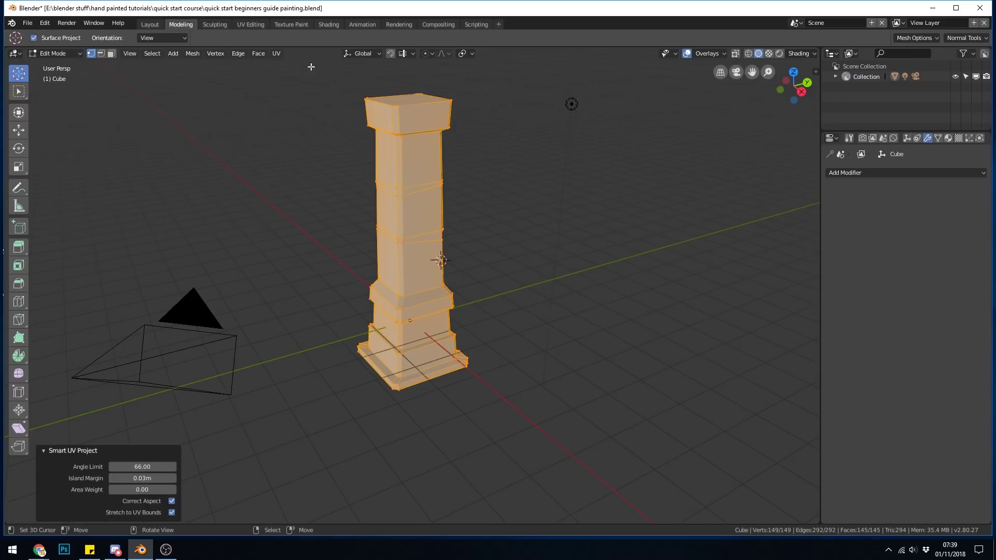
- Enter the Texture Paint workspace and bring up the texture slot types under tool settings
{"action": "left_click", "coordinate": [289, 22]}
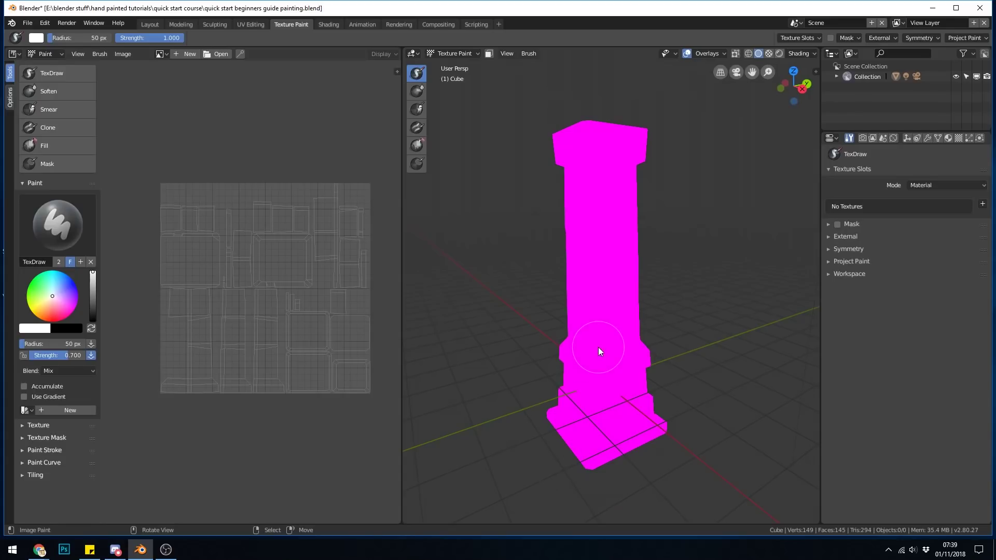
{"action": "left_click", "coordinate": [626, 340]}
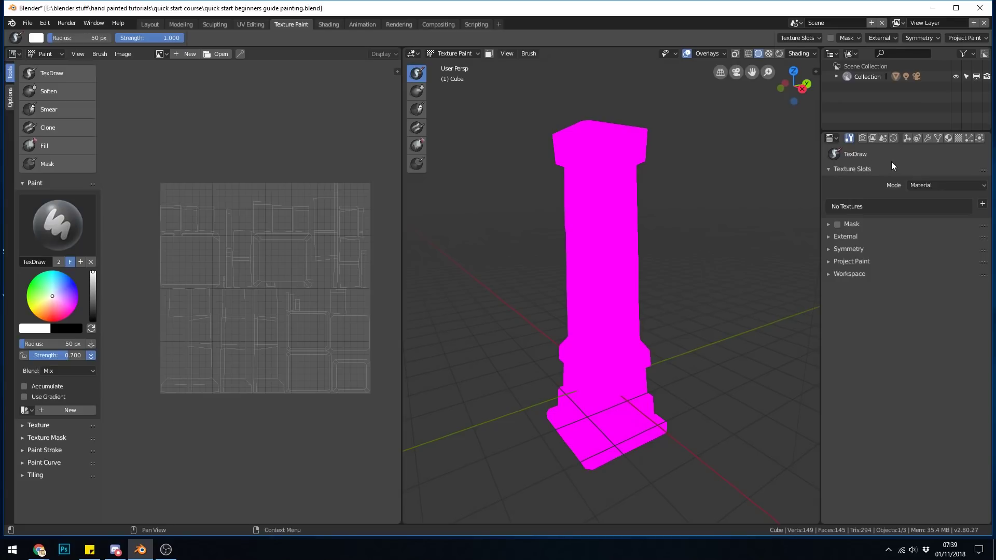
{"action": "left_click", "coordinate": [861, 138]}
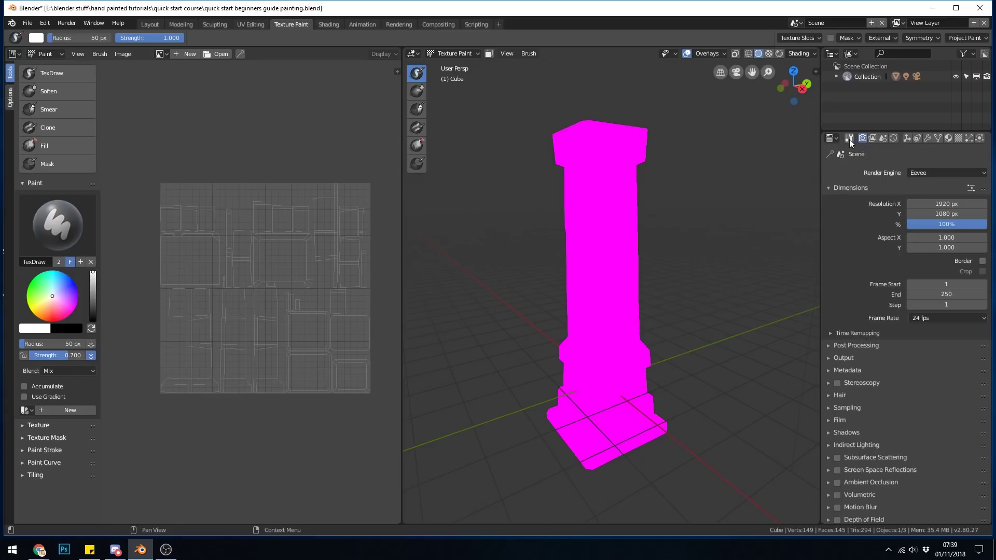
{"action": "left_click", "coordinate": [849, 138]}
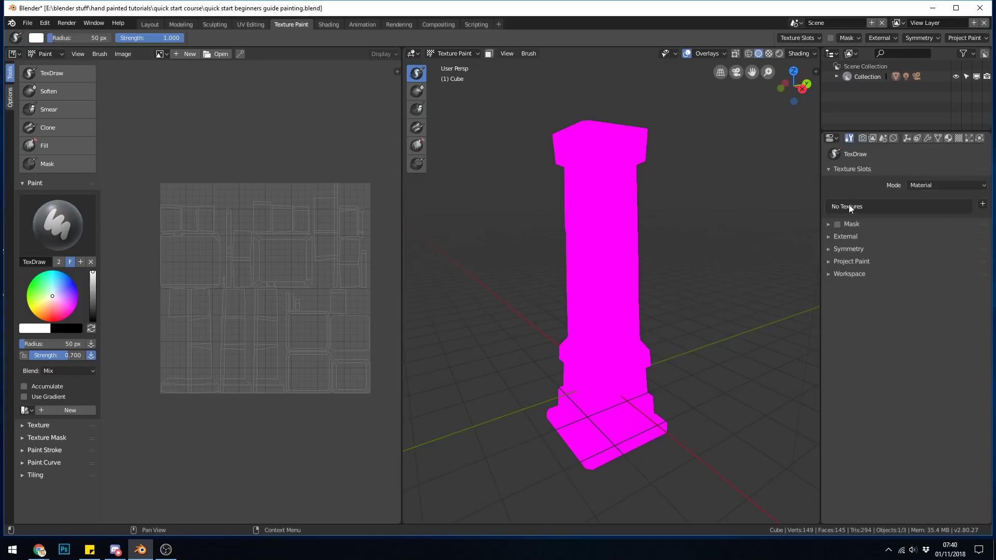
{"action": "left_click", "coordinate": [982, 206]}
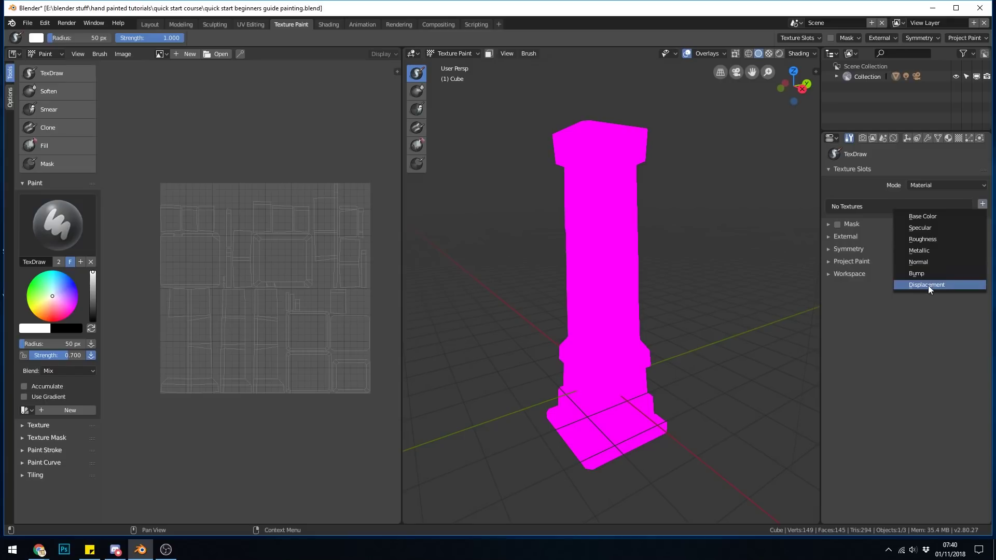
- Add a 1024 × 1024 px Base Color texture slot filled with dark blue-grey
{"action": "left_click", "coordinate": [931, 217]}
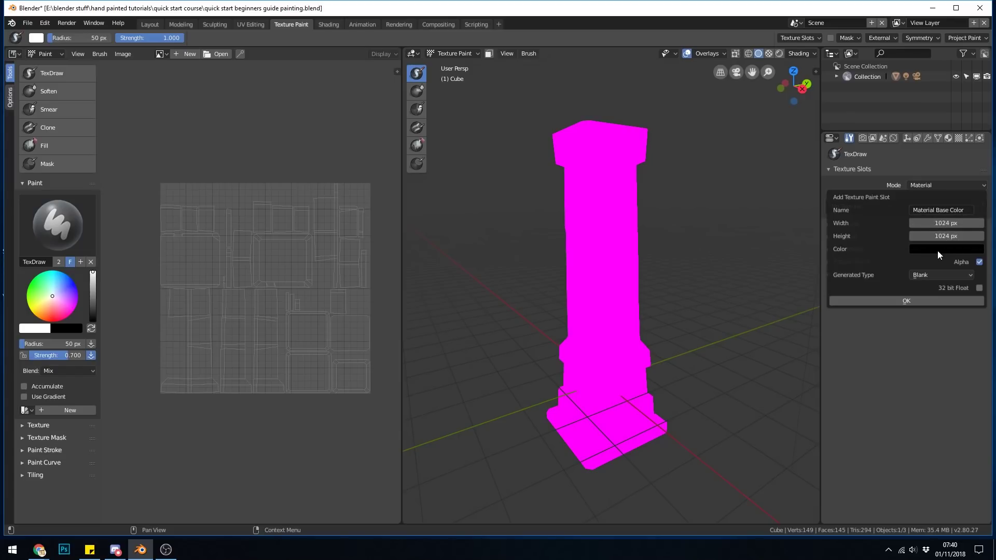
{"action": "left_click", "coordinate": [956, 224]}
{"action": "key", "text": "Return"}
{"action": "left_click", "coordinate": [940, 250]}
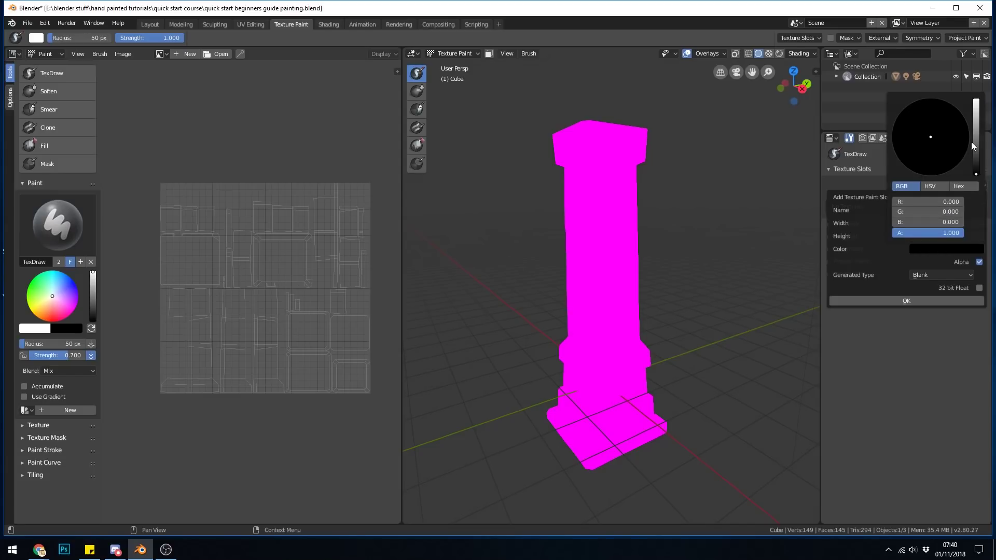
{"action": "left_click_drag", "start_coordinate": [977, 136], "coordinate": [977, 165]}
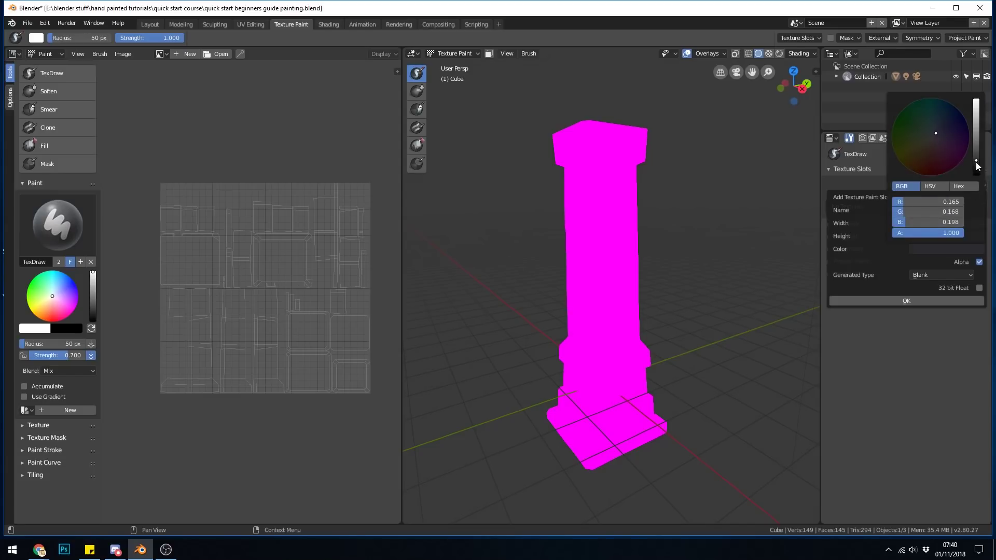
{"action": "left_click", "coordinate": [902, 301]}
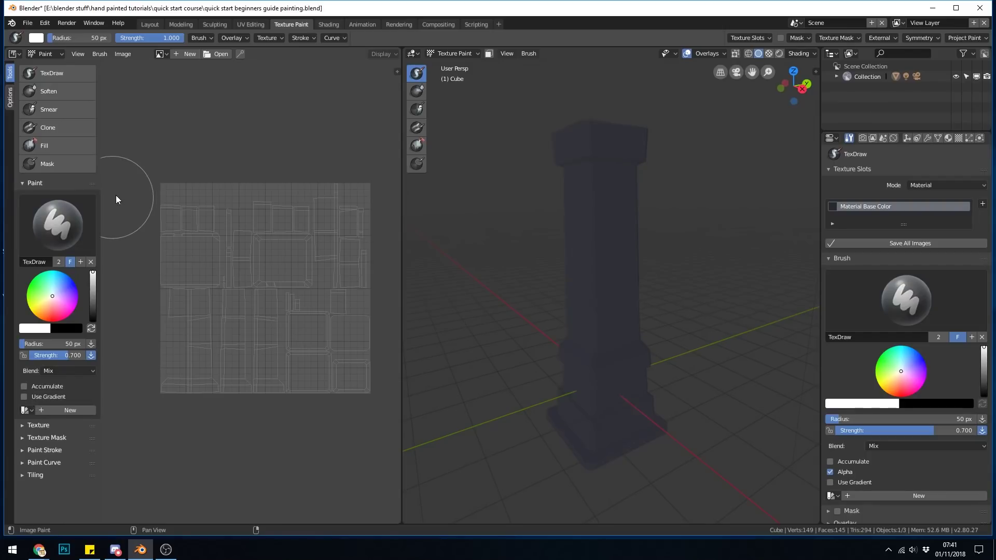
- Switch to the TexDraw brush and sample a darker colour into a new palette
{"action": "left_click", "coordinate": [47, 75]}
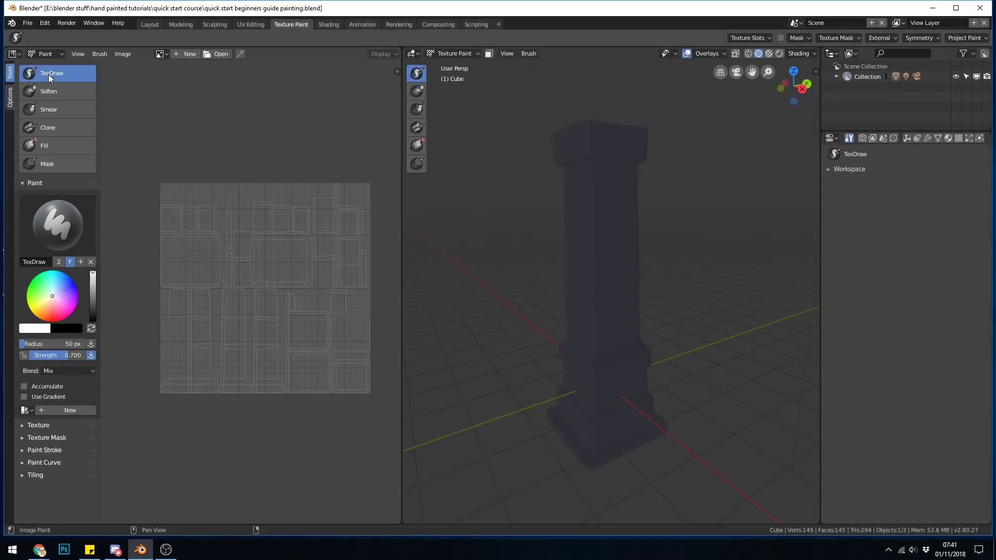
{"action": "scroll", "coordinate": [57, 295], "scroll_direction": "down", "scroll_amount": 10}
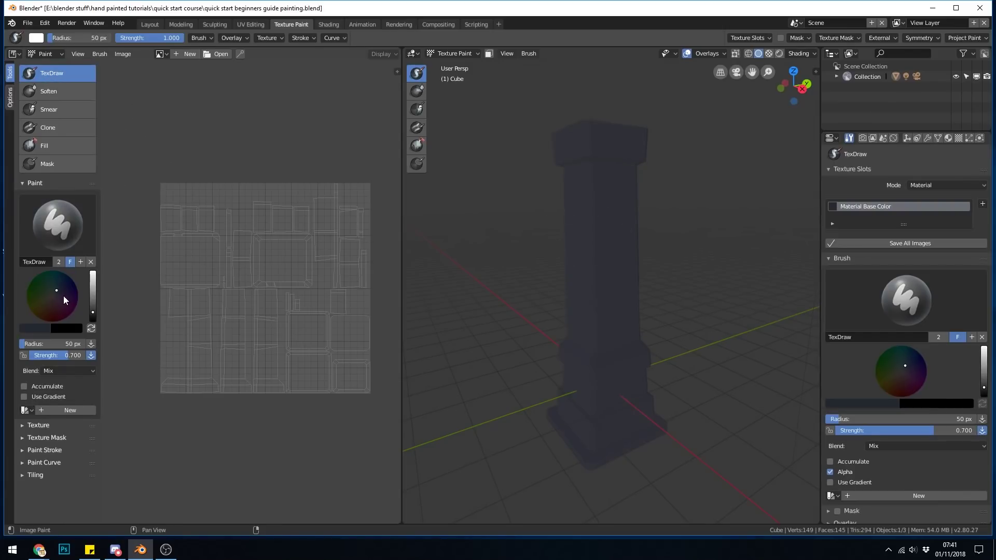
{"action": "key", "text": "s"}
{"action": "left_click", "coordinate": [612, 256]}
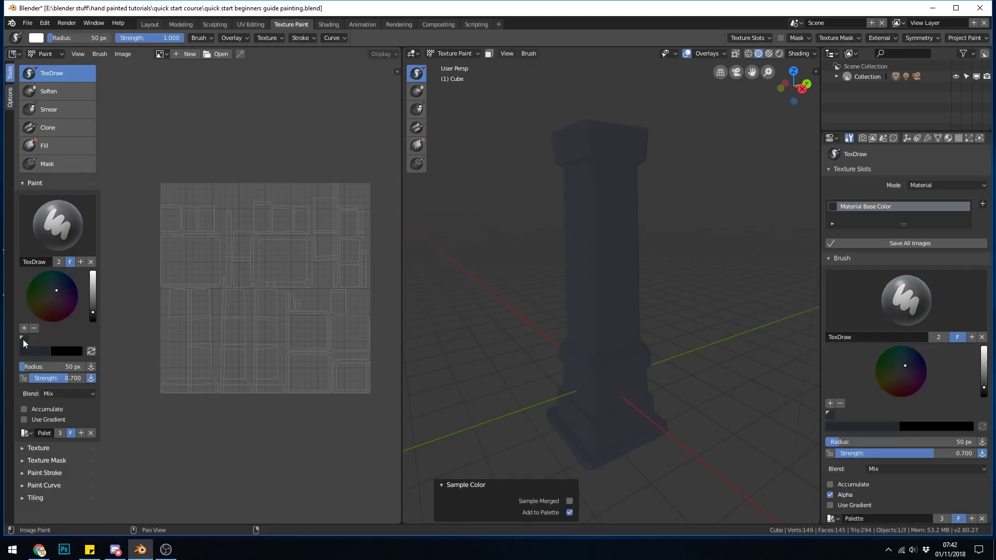
- Set the brush radius to 52 px and strength to 0.670
{"action": "left_click_drag", "start_coordinate": [52, 378], "coordinate": [41, 378]}
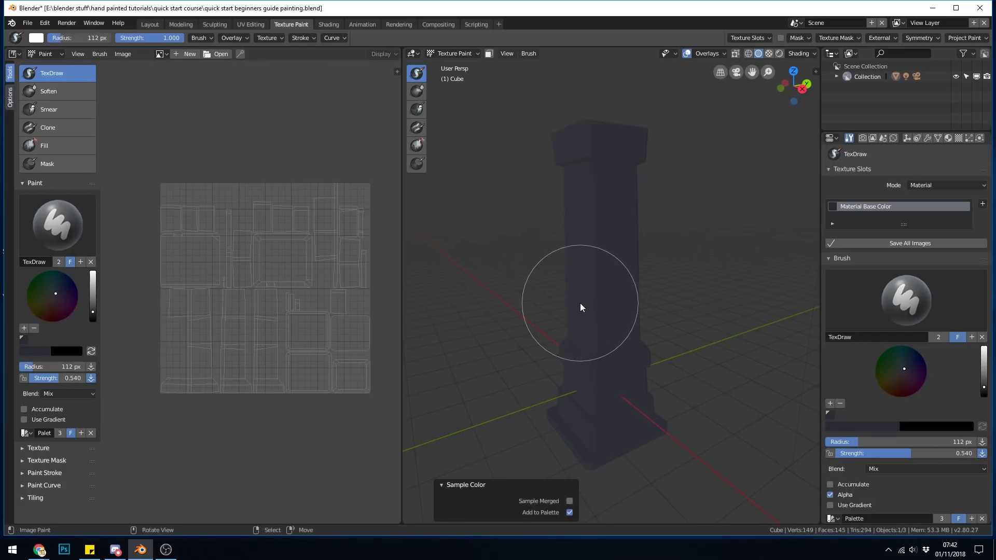
{"action": "key", "text": "f"}
{"action": "left_click", "coordinate": [558, 307]}
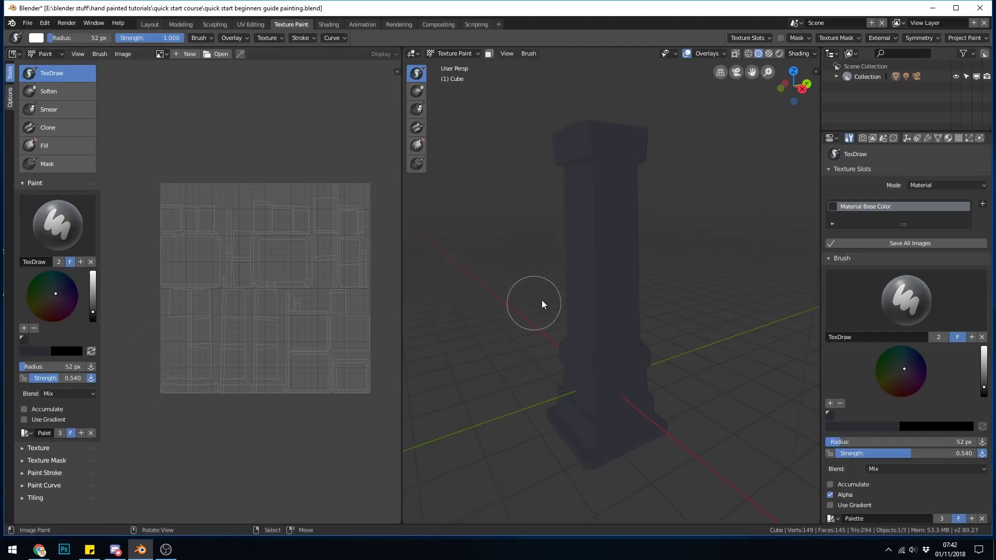
{"action": "key", "text": "shift+f"}
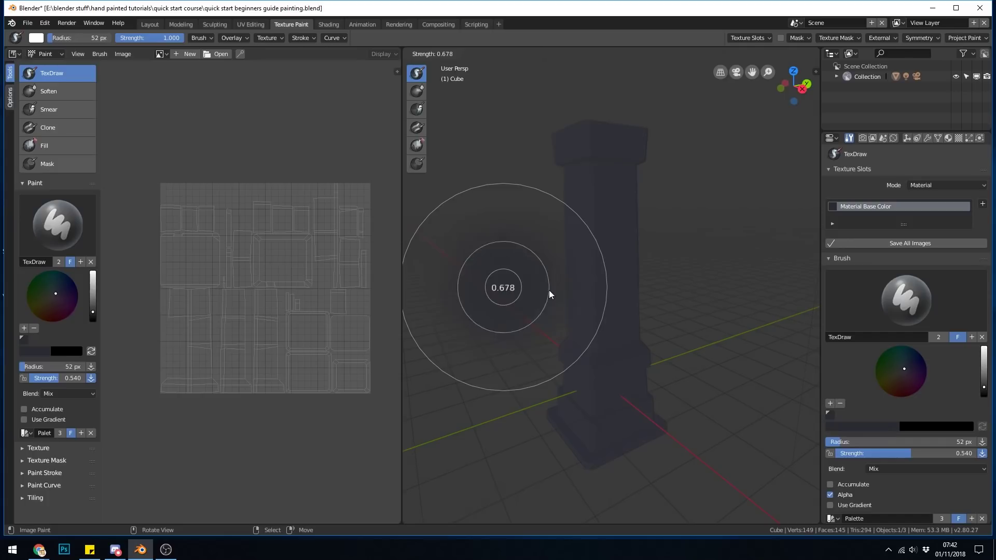
{"action": "left_click", "coordinate": [592, 296]}
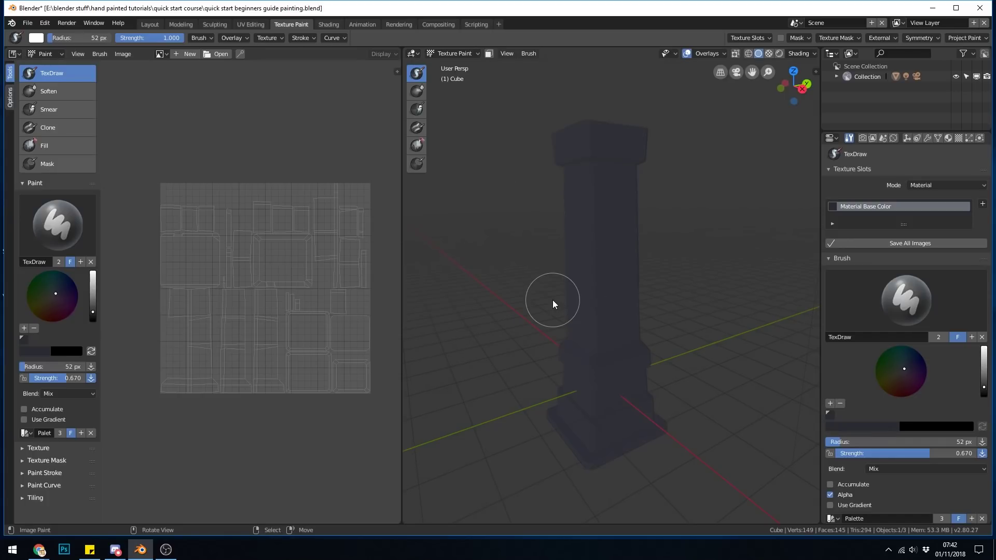
{"action": "left_click", "coordinate": [93, 316]}
- Paint a dark stroke down the pillar's front and show the Material Base Color image in the image editor
{"action": "mouse_move", "coordinate": [562, 306]}
{"action": "left_mouse_down"}
{"action": "mouse_move", "coordinate": [673, 285]}
{"action": "mouse_move", "coordinate": [597, 327]}
{"action": "mouse_move", "coordinate": [611, 250]}
{"action": "mouse_move", "coordinate": [686, 285]}
{"action": "mouse_move", "coordinate": [646, 271]}
{"action": "mouse_move", "coordinate": [629, 323]}
{"action": "mouse_move", "coordinate": [589, 273]}
{"action": "mouse_move", "coordinate": [594, 287]}
{"action": "mouse_move", "coordinate": [609, 229]}
{"action": "left_mouse_up"}
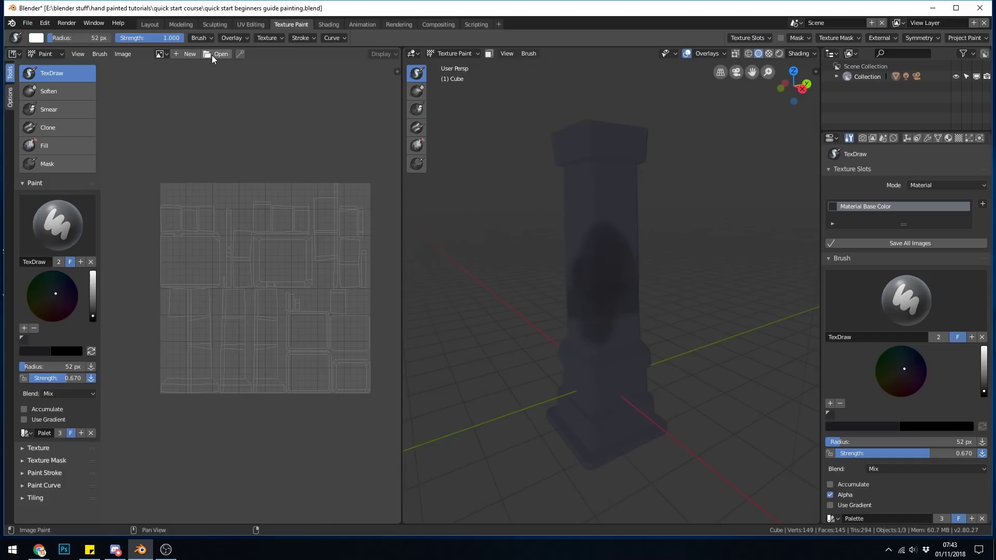
{"action": "left_click", "coordinate": [166, 56]}
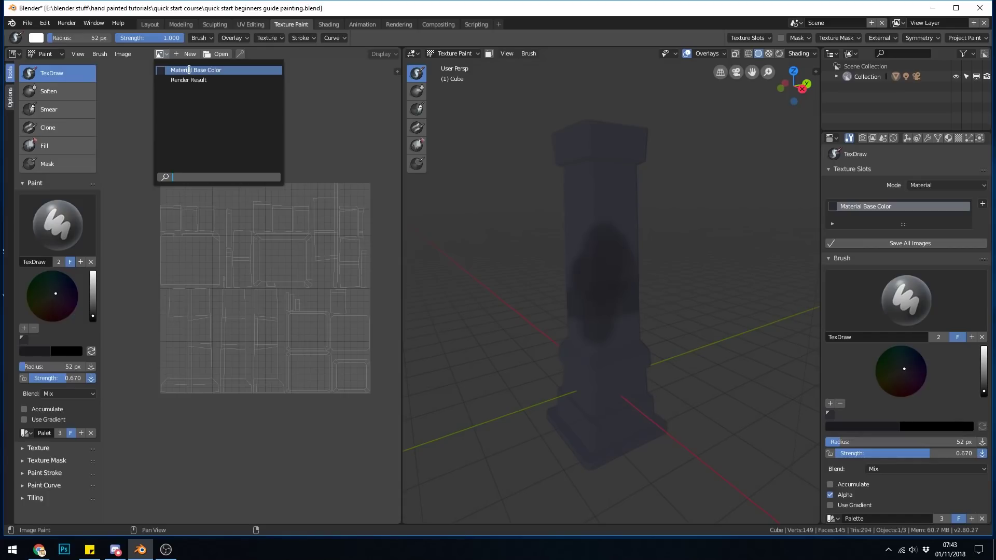
{"action": "left_click", "coordinate": [180, 71]}
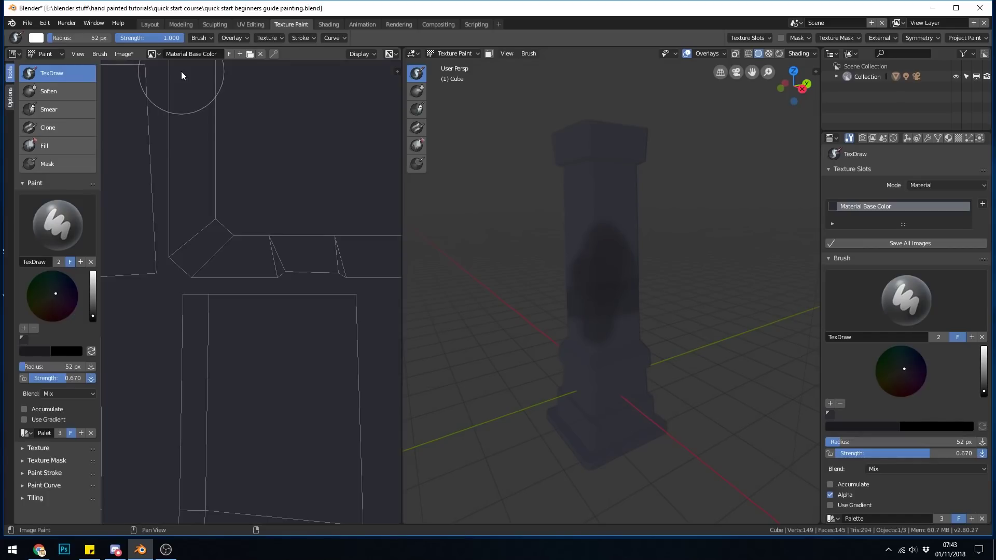
{"action": "scroll", "coordinate": [257, 187], "scroll_direction": "down", "scroll_amount": 8}
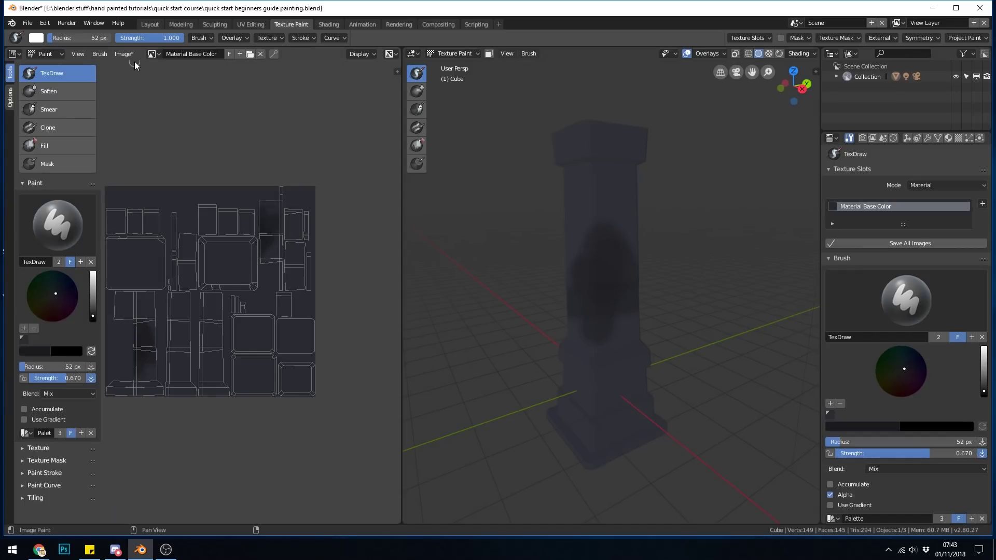
{"action": "left_click", "coordinate": [123, 55]}
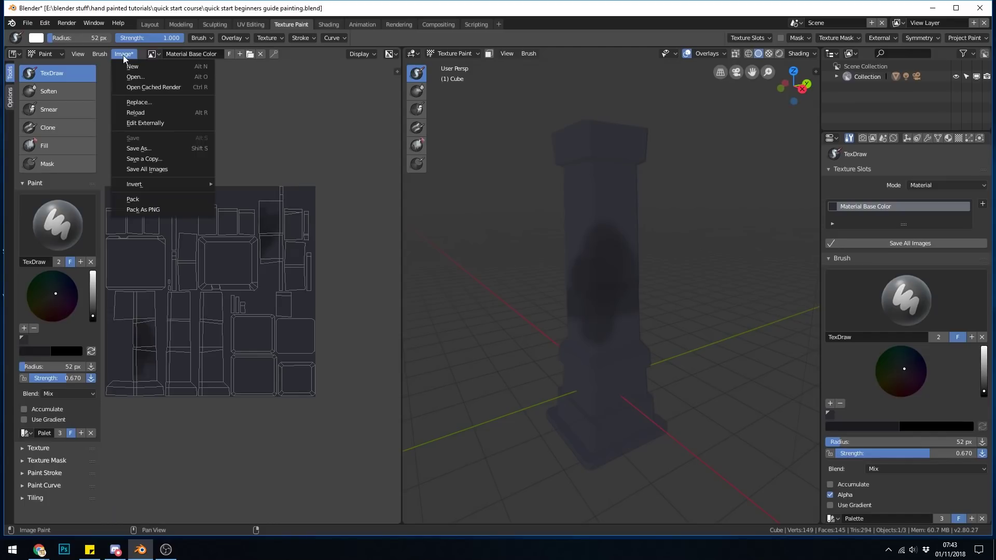